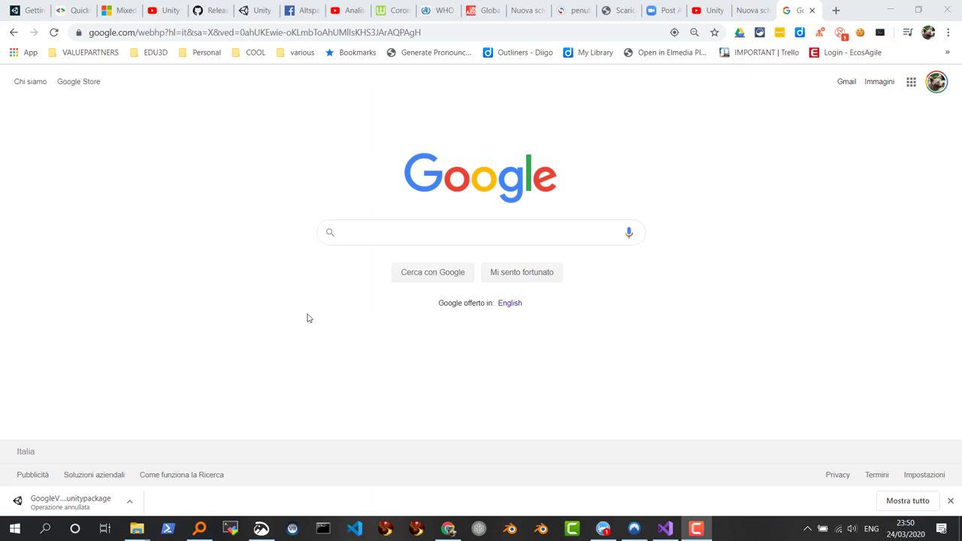
# - Search Google for 'gvr unity'
pyautogui.click(378, 234)
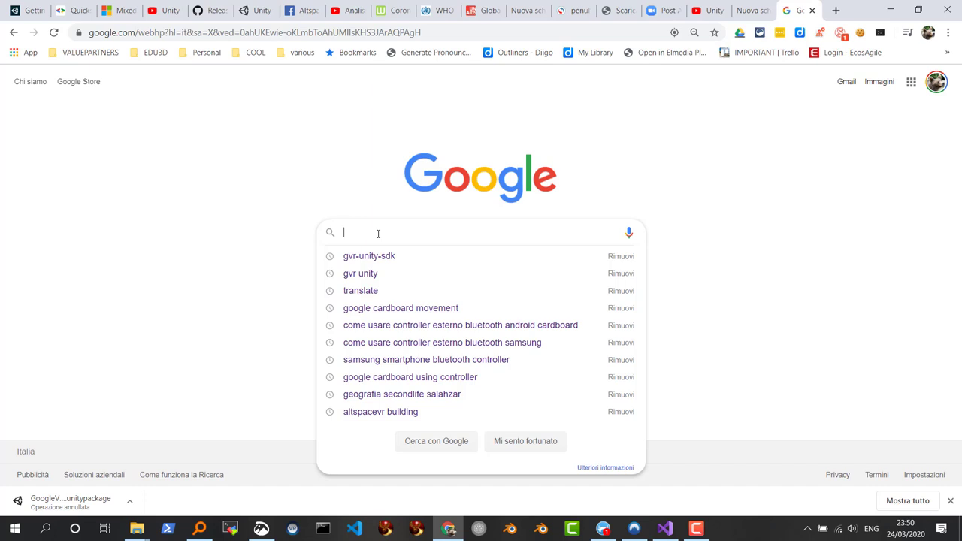
pyautogui.write('gvr')
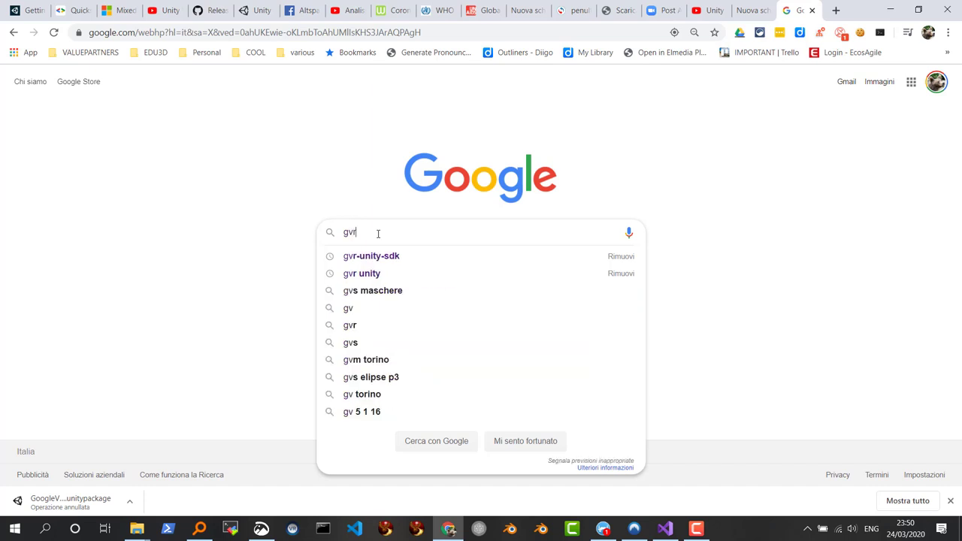
pyautogui.write(' u')
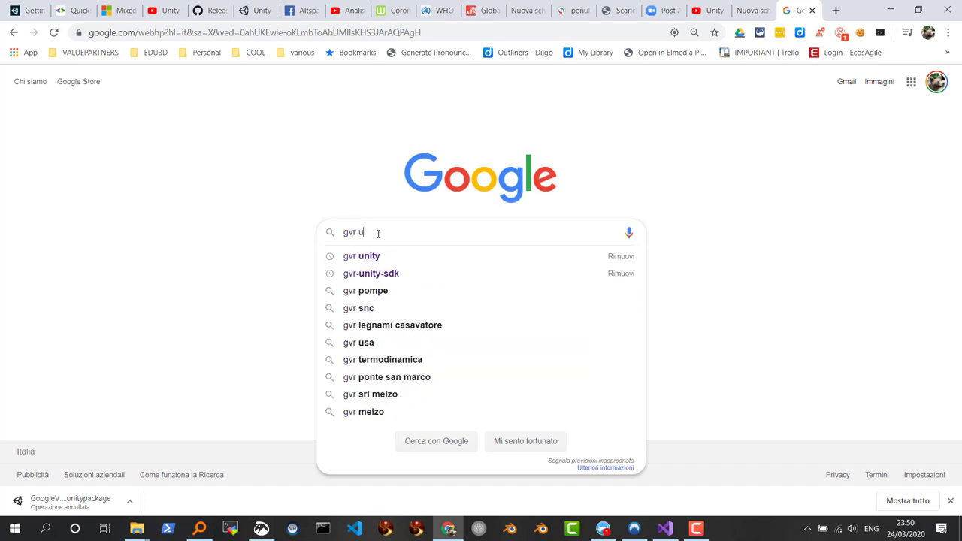
pyautogui.write('nity')
pyautogui.press('Return')
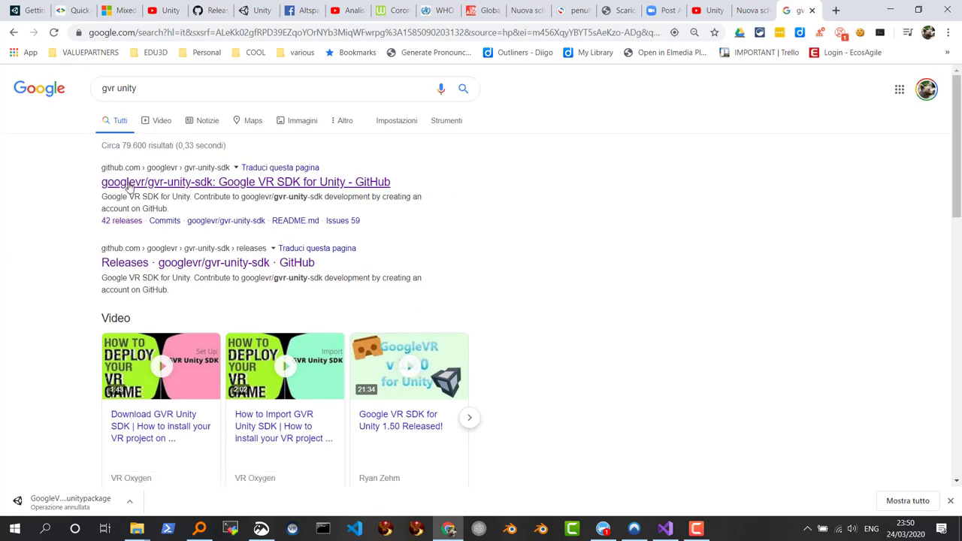
# - Open the googlevr/gvr-unity-sdk GitHub repository and look through its files
pyautogui.click(241, 185)
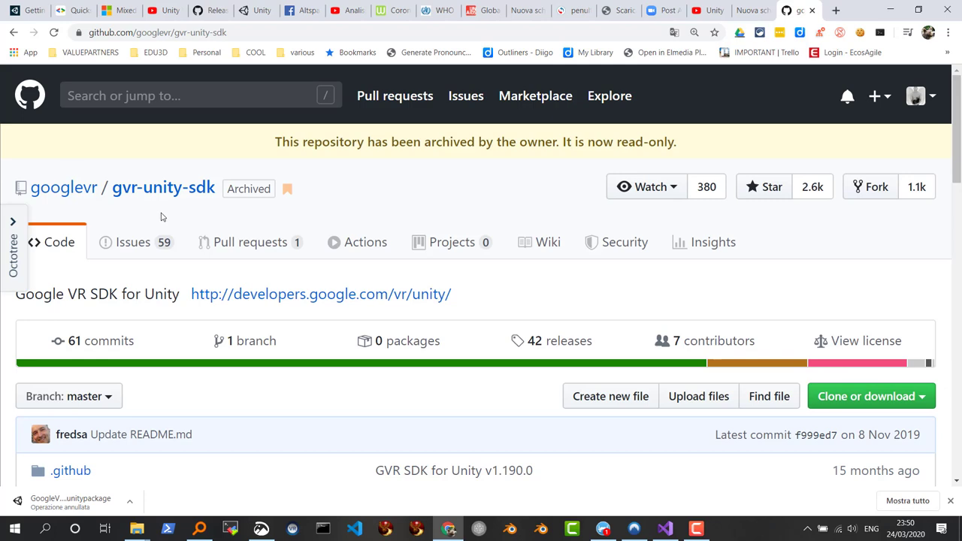
pyautogui.scroll(-1, 171, 228)
pyautogui.scroll(-1, 172, 228)
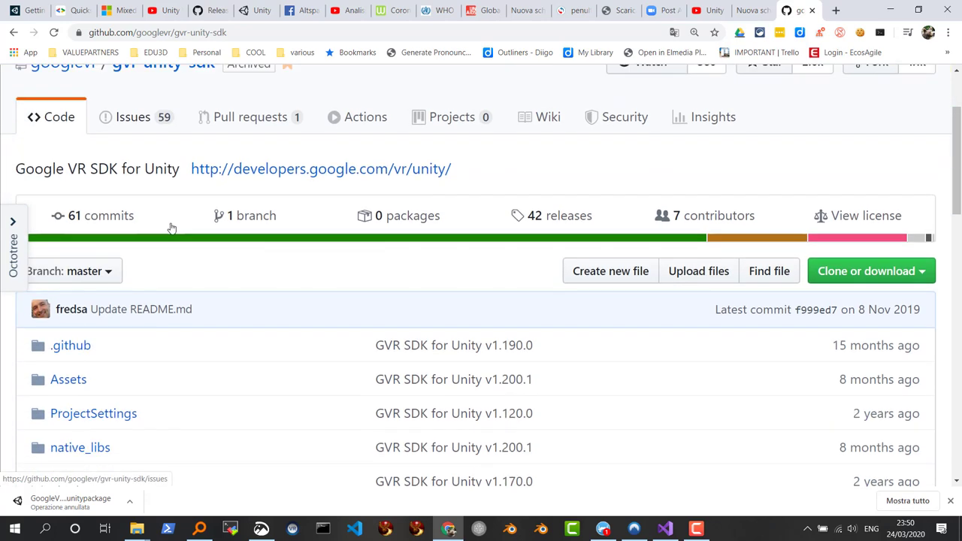
pyautogui.scroll(-1, 171, 228)
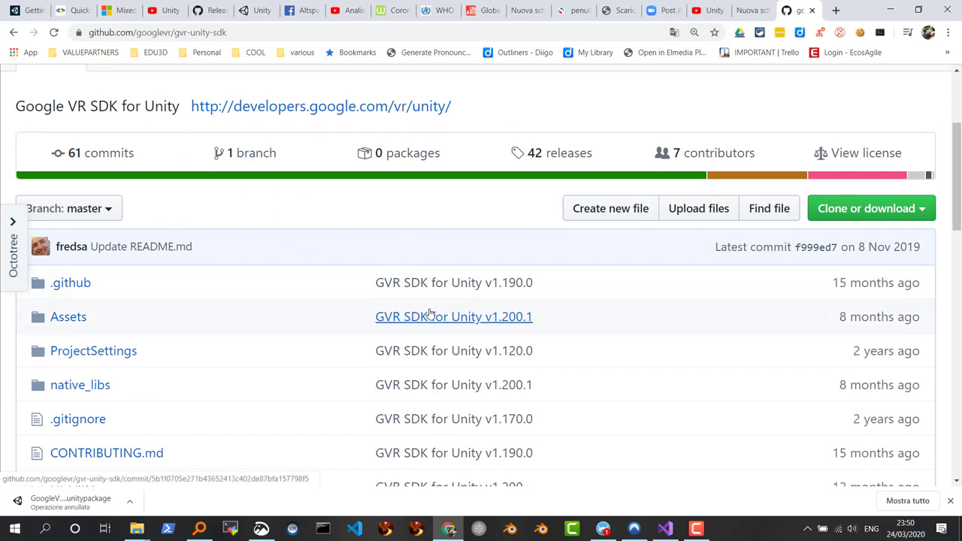
pyautogui.scroll(3, 544, 273)
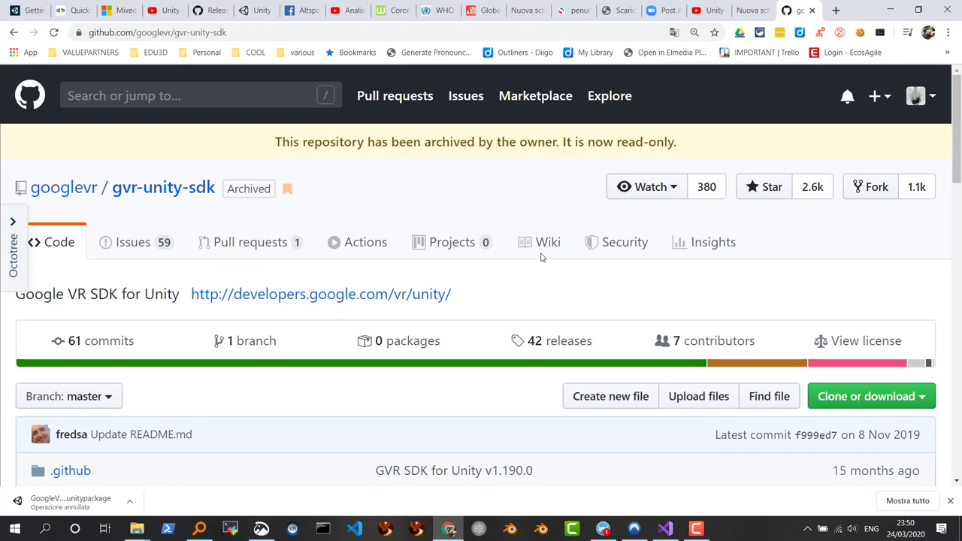
# - Download GoogleVRForUnity_1.200.1.unitypackage from the v1.200.1 release assets
pyautogui.click(561, 341)
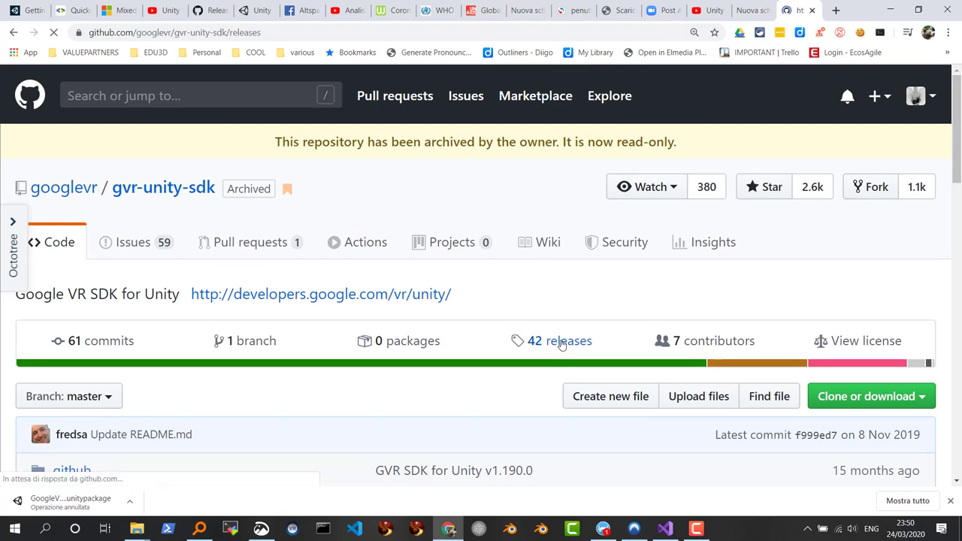
pyautogui.scroll(-3, 502, 311)
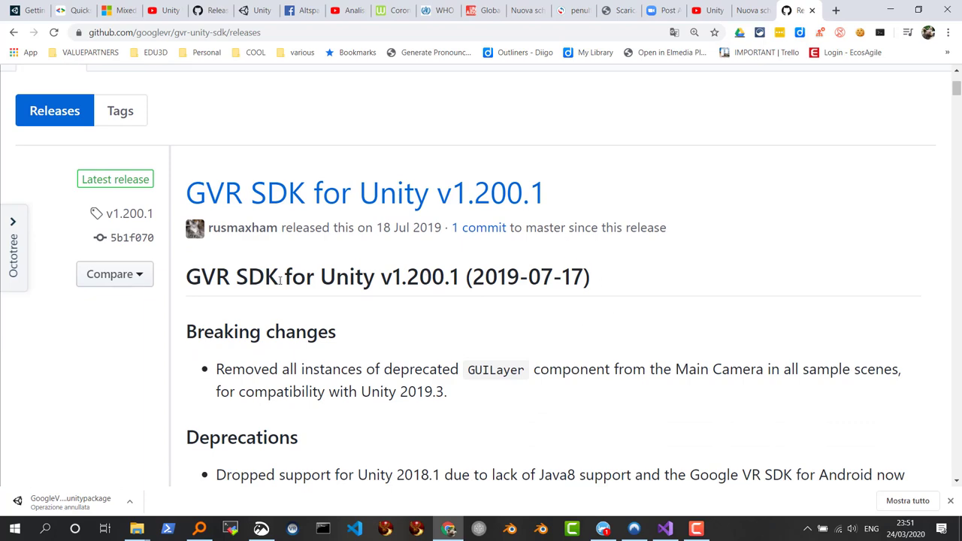
pyautogui.scroll(-6, 259, 282)
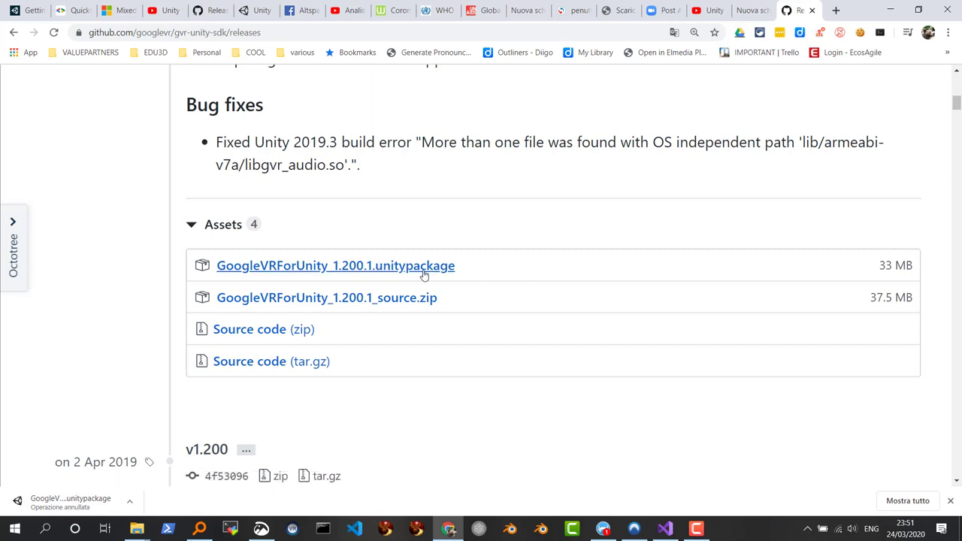
pyautogui.click(371, 268)
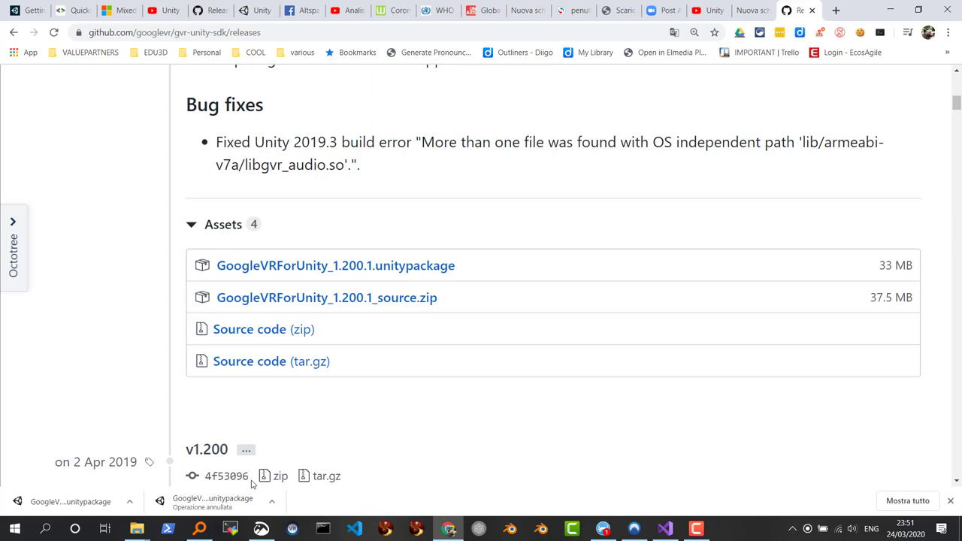
# - Launch Unity Hub by searching 'unity hub' in the Start menu
pyautogui.click(15, 529)
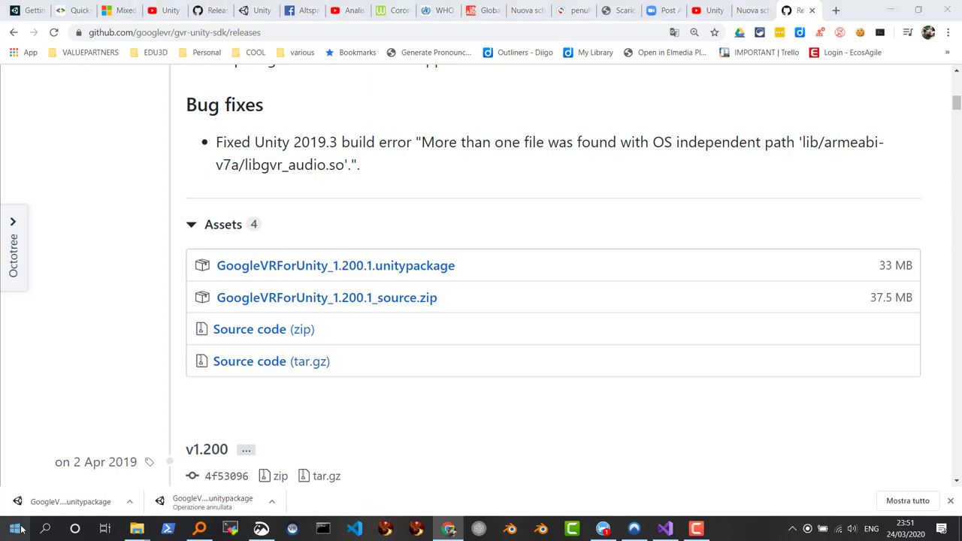
pyautogui.moveTo(96, 291)
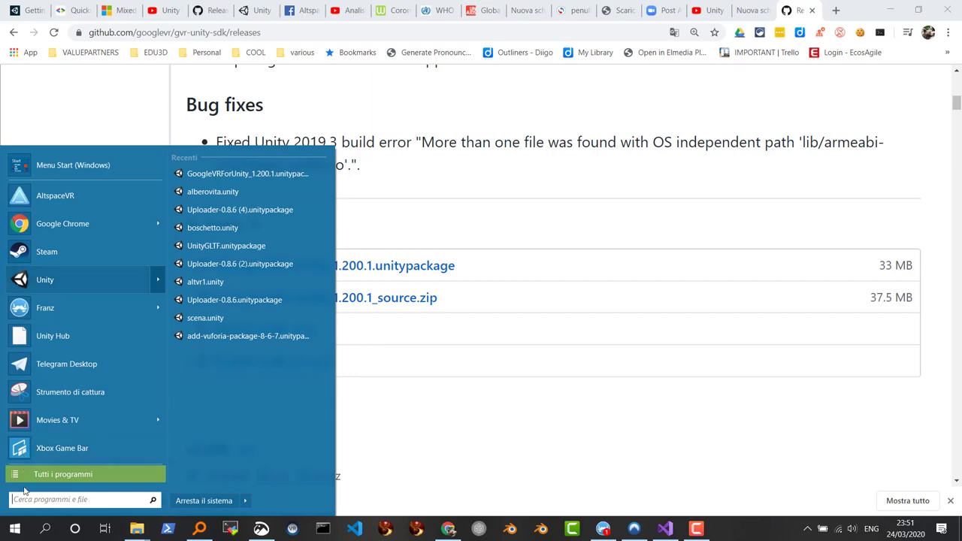
pyautogui.write('unit')
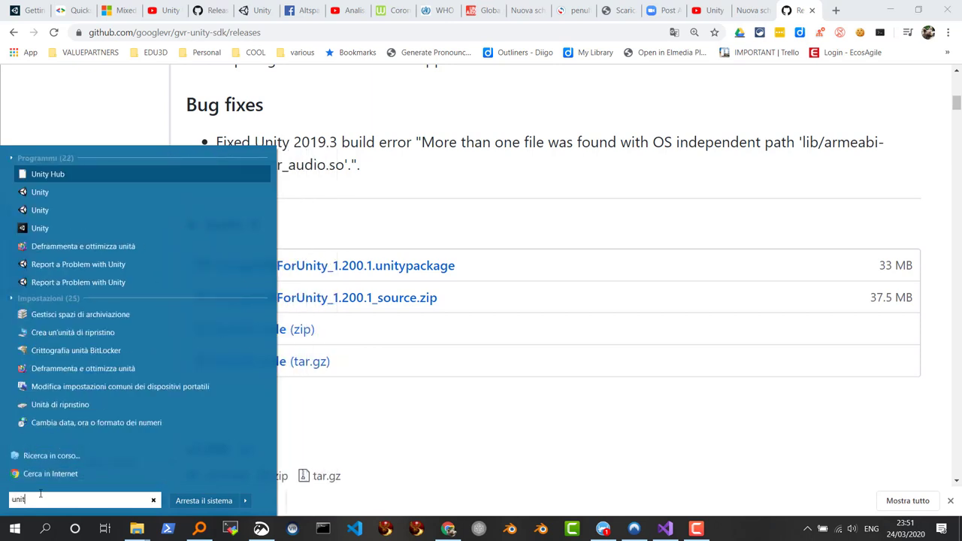
pyautogui.write('y hub')
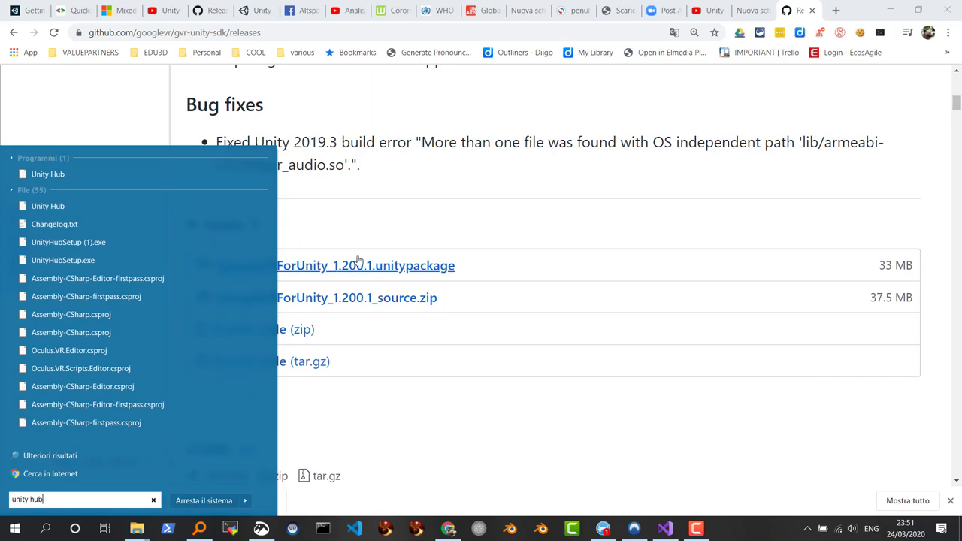
pyautogui.click(80, 180)
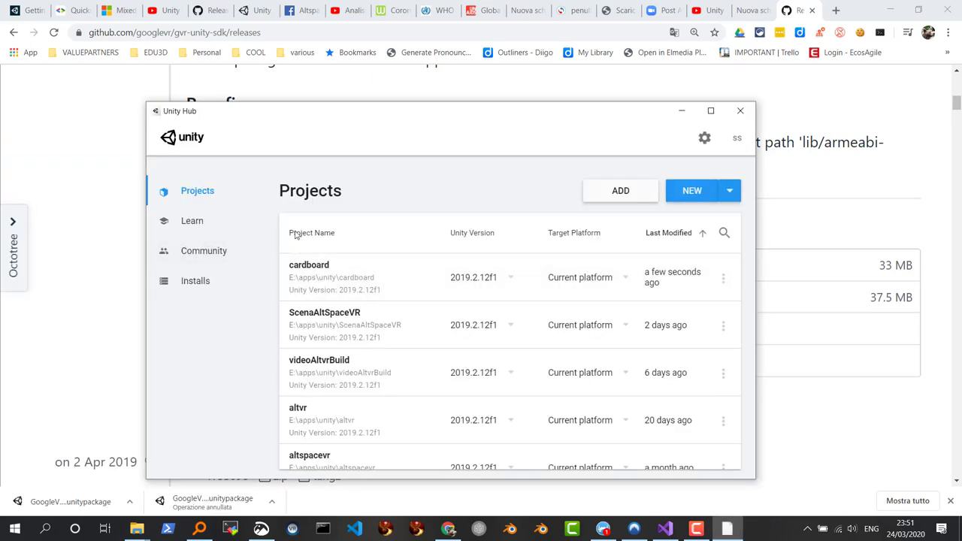
# - Create a 3D project named gvr-unity with Unity 2019.2.12f1 in E:\apps\unity
pyautogui.click(728, 191)
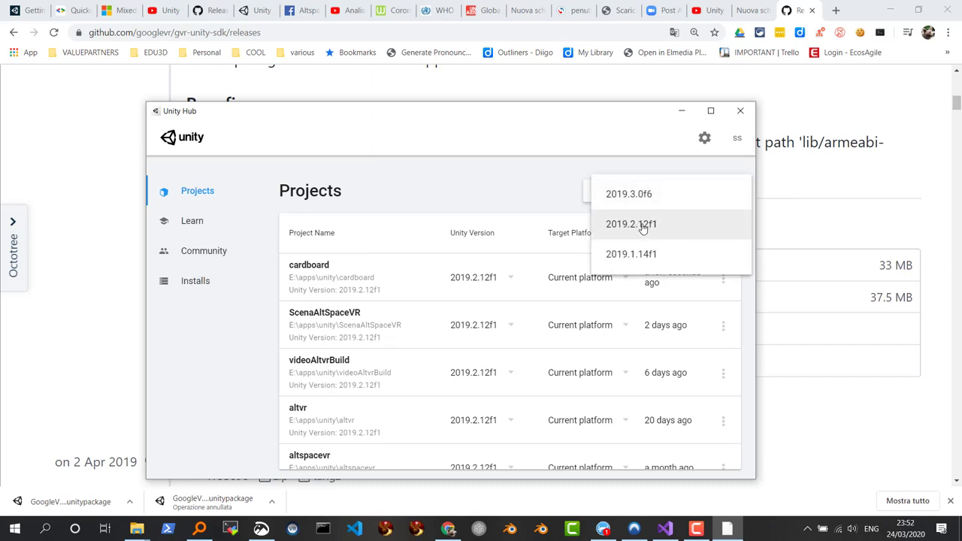
pyautogui.click(643, 228)
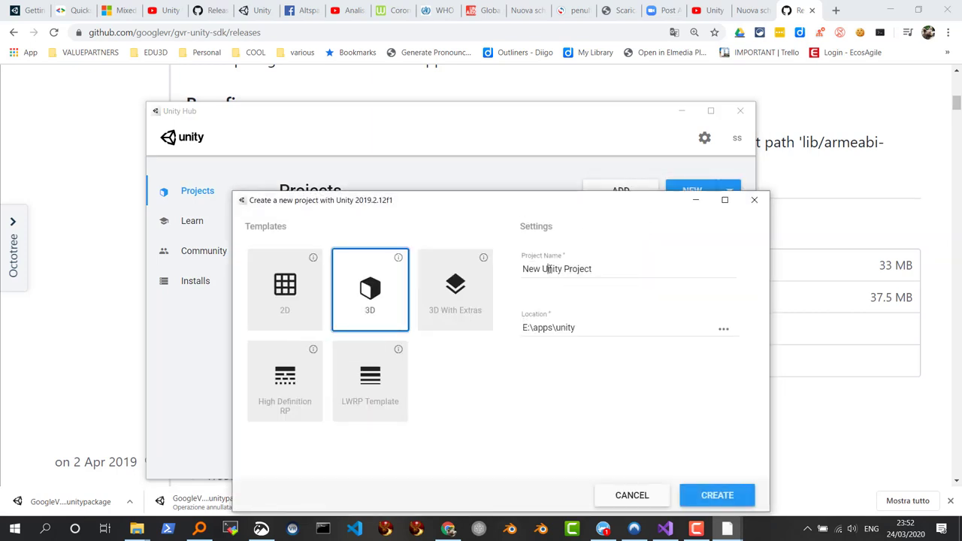
pyautogui.click(548, 268)
pyautogui.hotkey('ctrl', 'a')
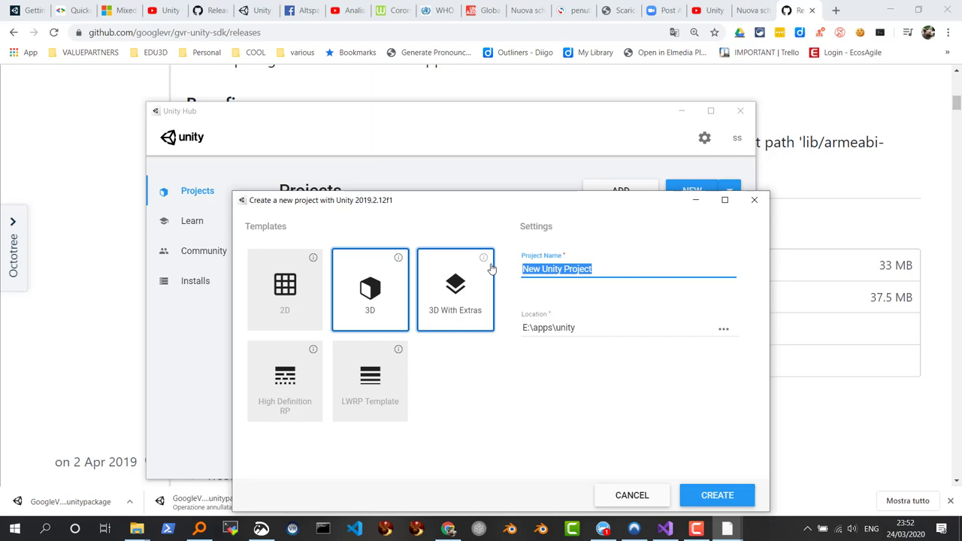
pyautogui.write('gvr-')
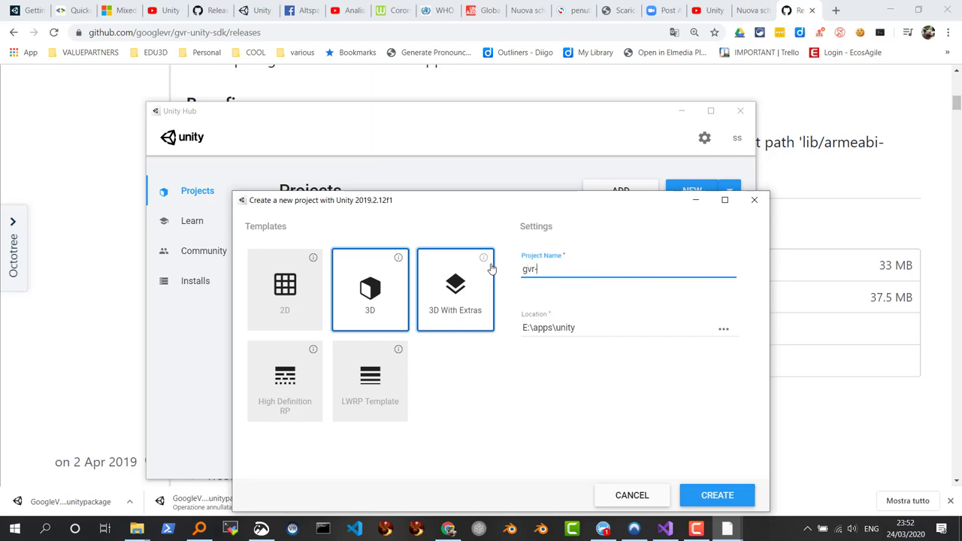
pyautogui.write('unity')
pyautogui.click(715, 496)
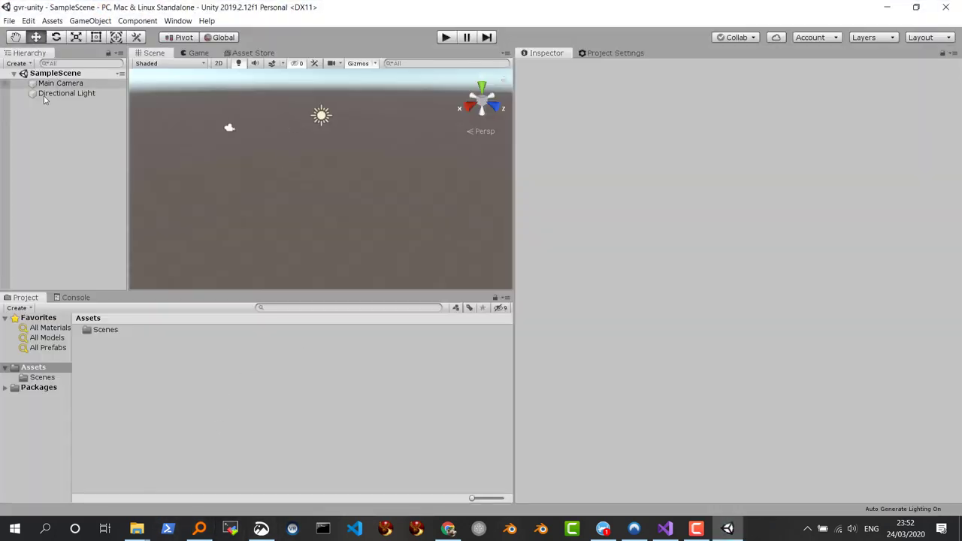
# - Load GoogleVRForUnity_1.200.1 (1).unitypackage via Assets > Import Package > Custom Package
pyautogui.click(51, 23)
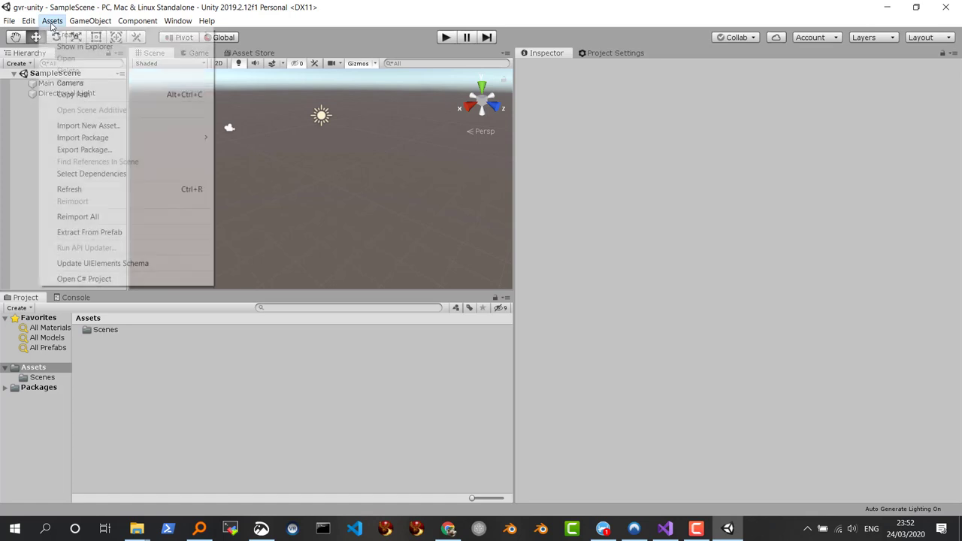
pyautogui.moveTo(135, 139)
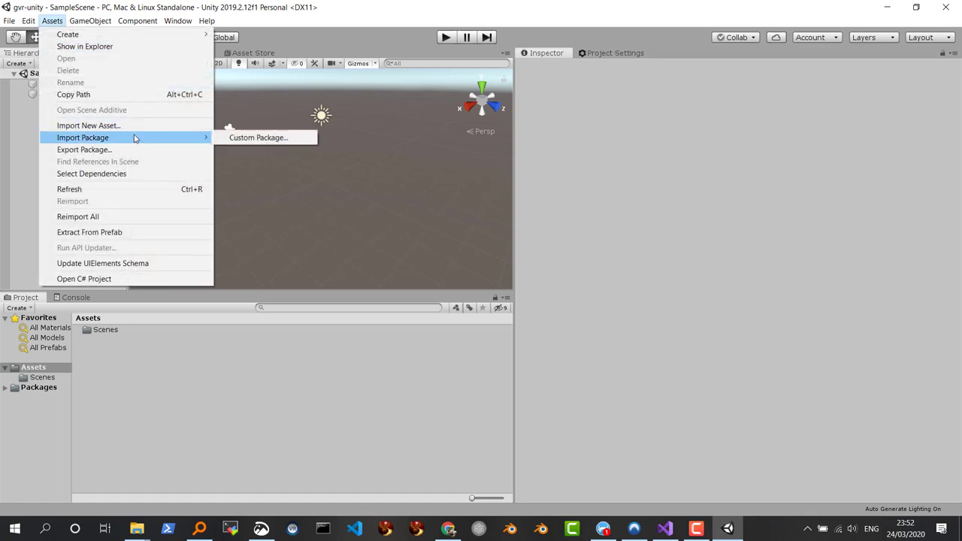
pyautogui.click(281, 137)
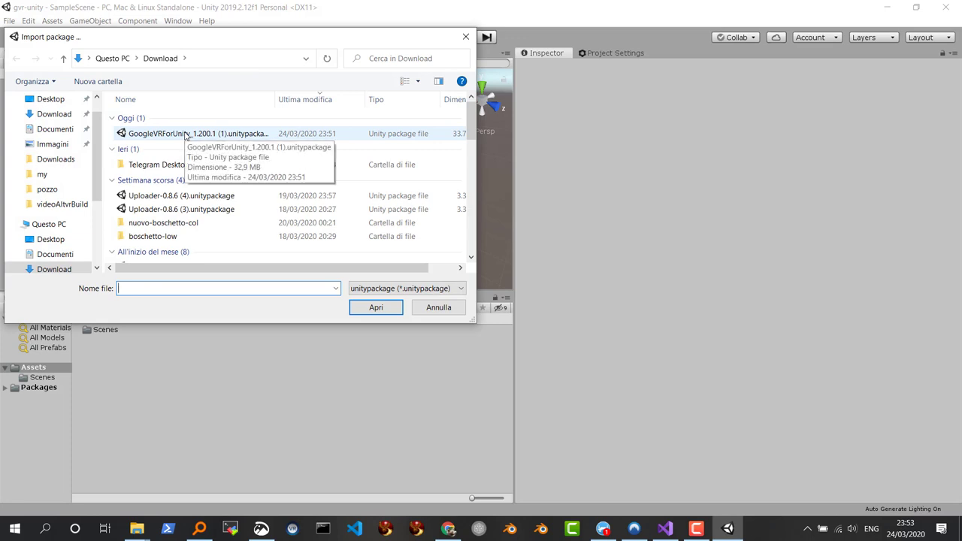
pyautogui.click(181, 133)
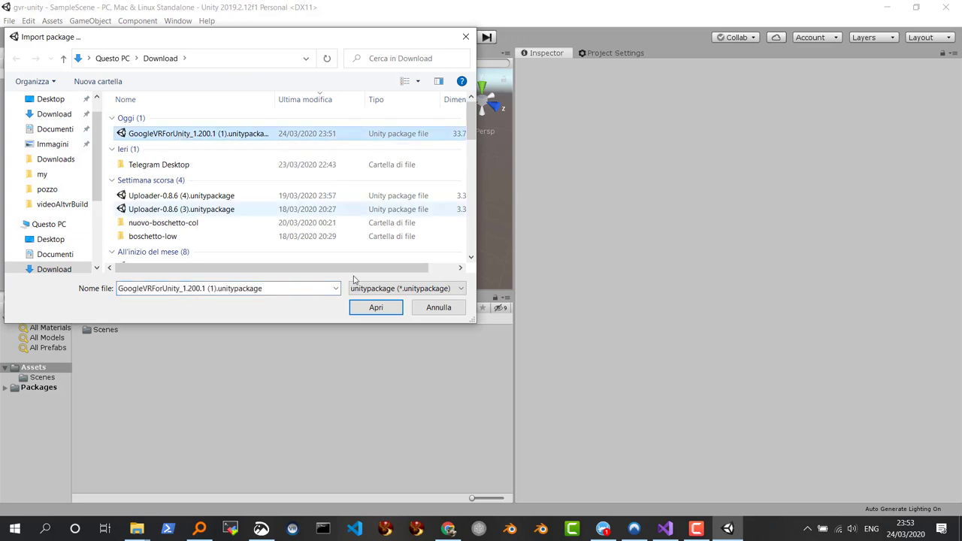
pyautogui.click(374, 308)
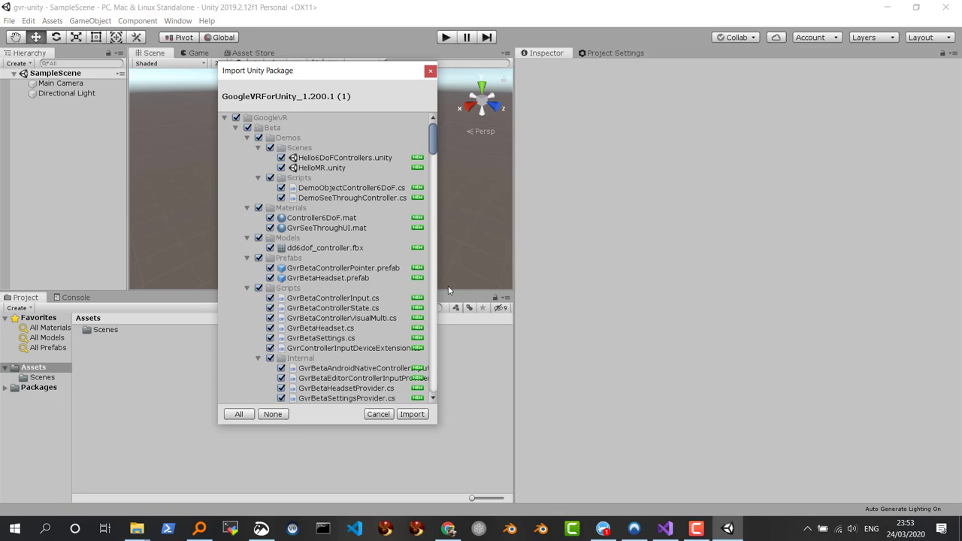
# - Import all items of the GoogleVR package into the project
pyautogui.click(412, 414)
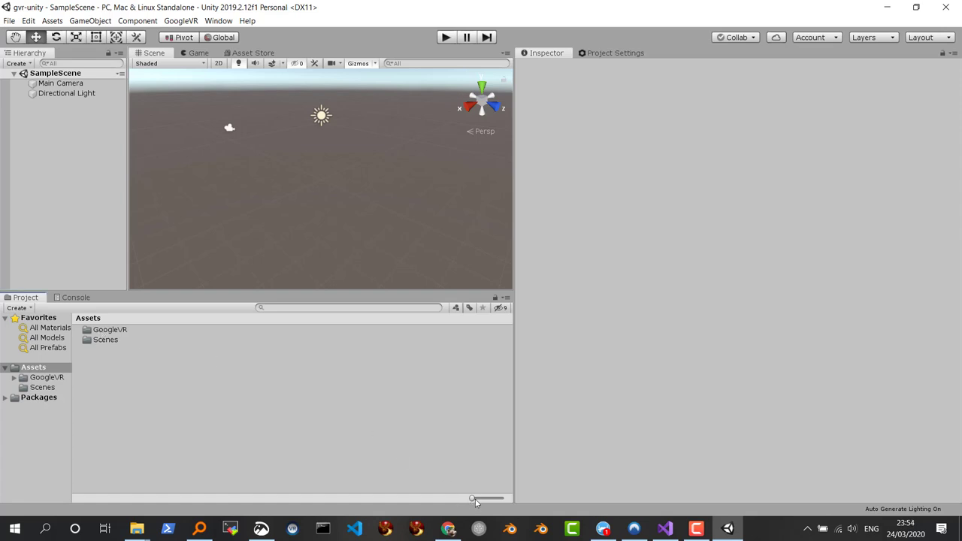
# - Open the GoogleVR folder, search 'gvr' and view the matching assets as a compact list
pyautogui.moveTo(473, 499); pyautogui.dragTo(501, 498)
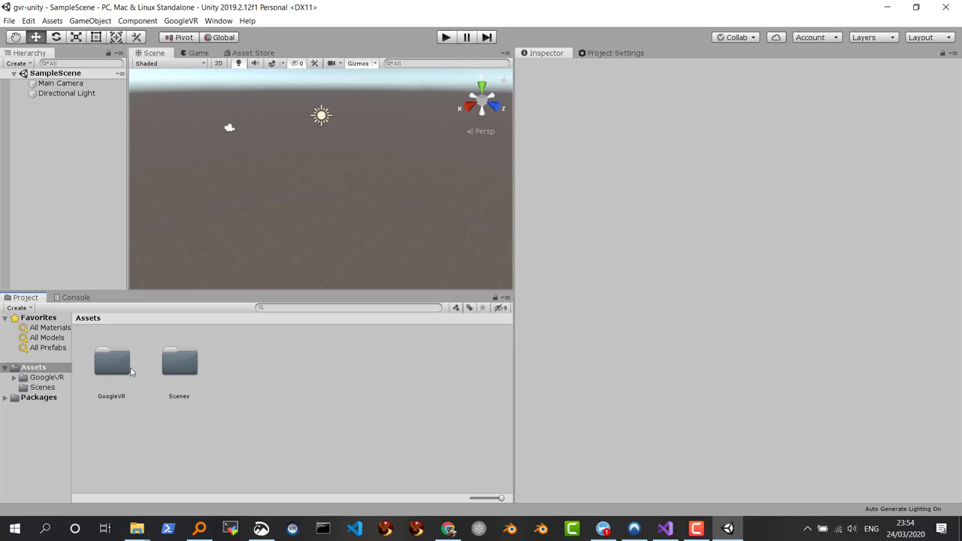
pyautogui.doubleClick(115, 368)
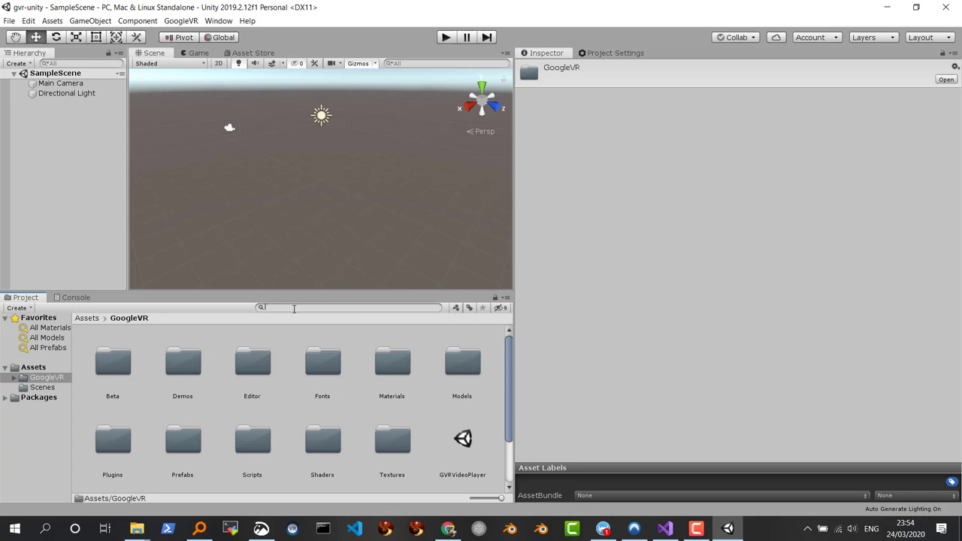
pyautogui.write('gvr')
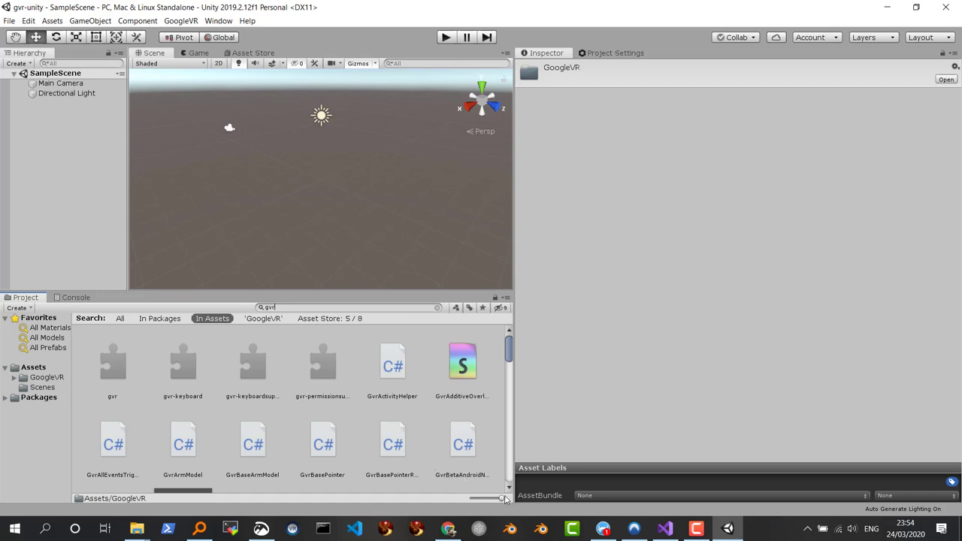
pyautogui.moveTo(502, 498); pyautogui.dragTo(466, 499)
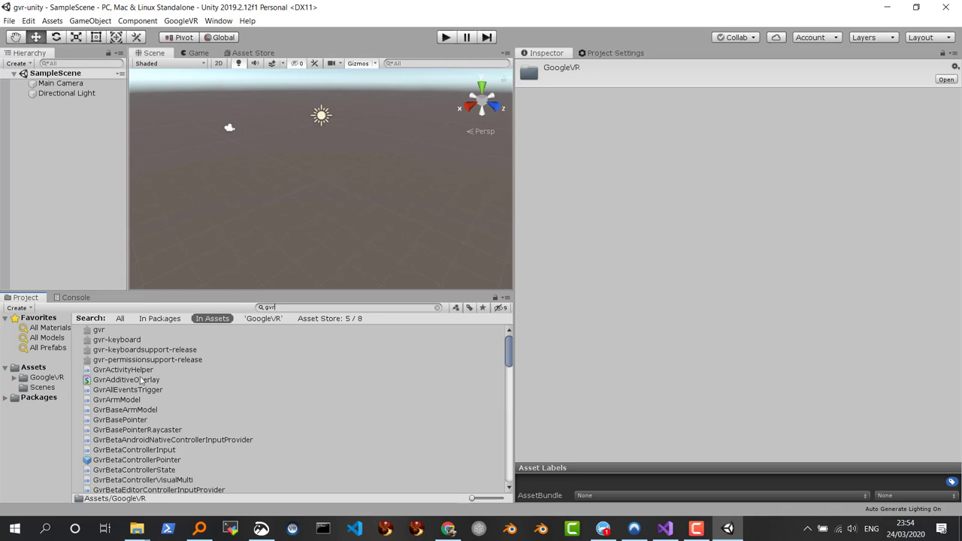
pyautogui.scroll(-3, 94, 412)
pyautogui.scroll(-3, 94, 412)
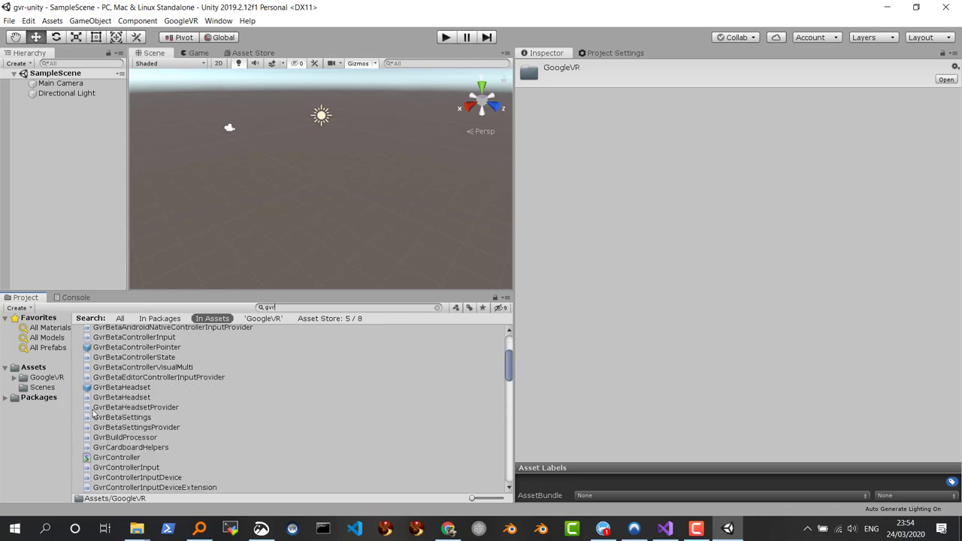
pyautogui.scroll(-2, 93, 413)
pyautogui.scroll(-4, 92, 416)
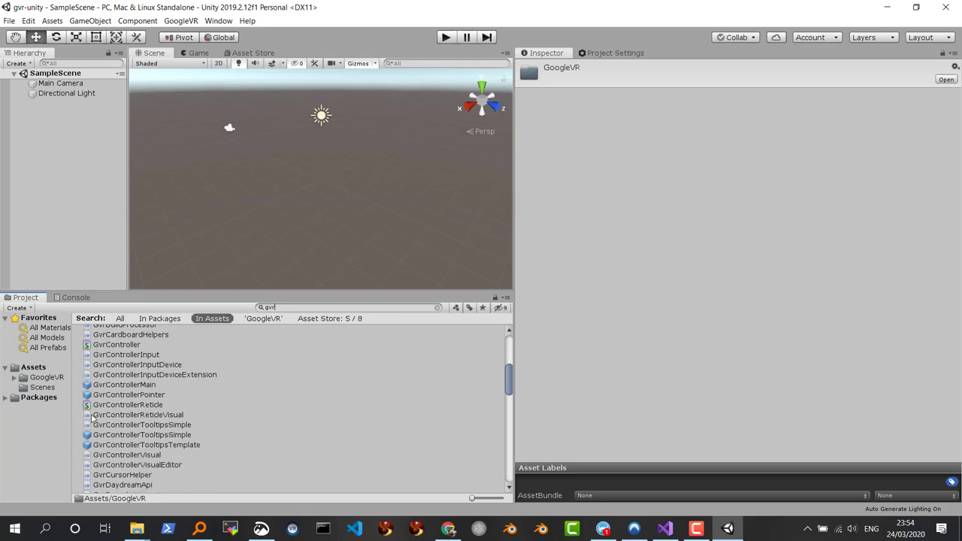
pyautogui.scroll(-2, 92, 418)
pyautogui.scroll(-4, 91, 421)
pyautogui.scroll(5, 91, 422)
pyautogui.scroll(7, 91, 423)
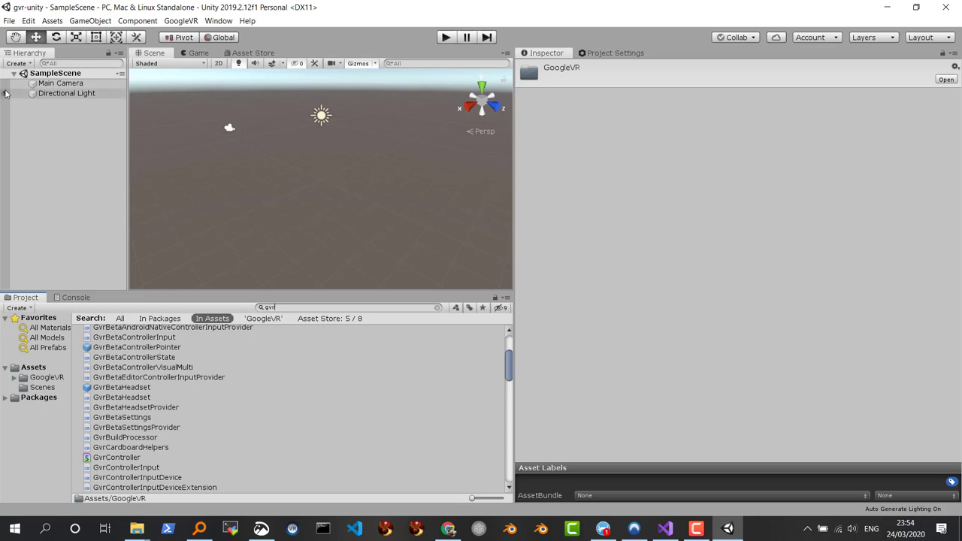
pyautogui.click(10, 21)
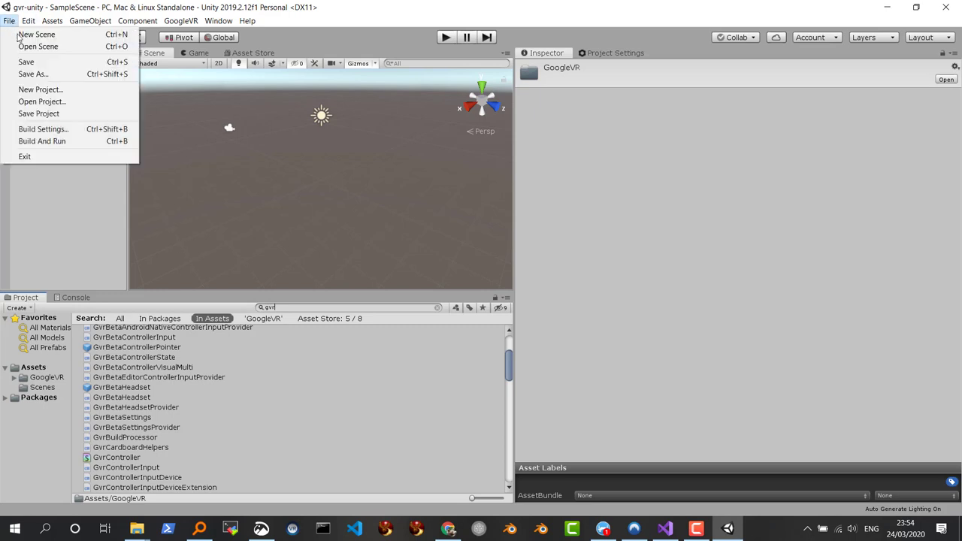
pyautogui.click(26, 61)
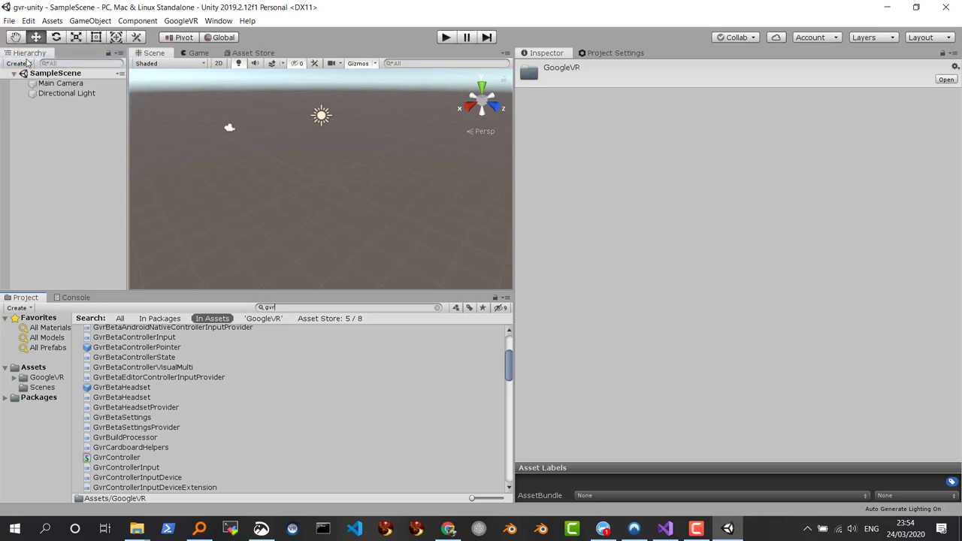
pyautogui.click(10, 20)
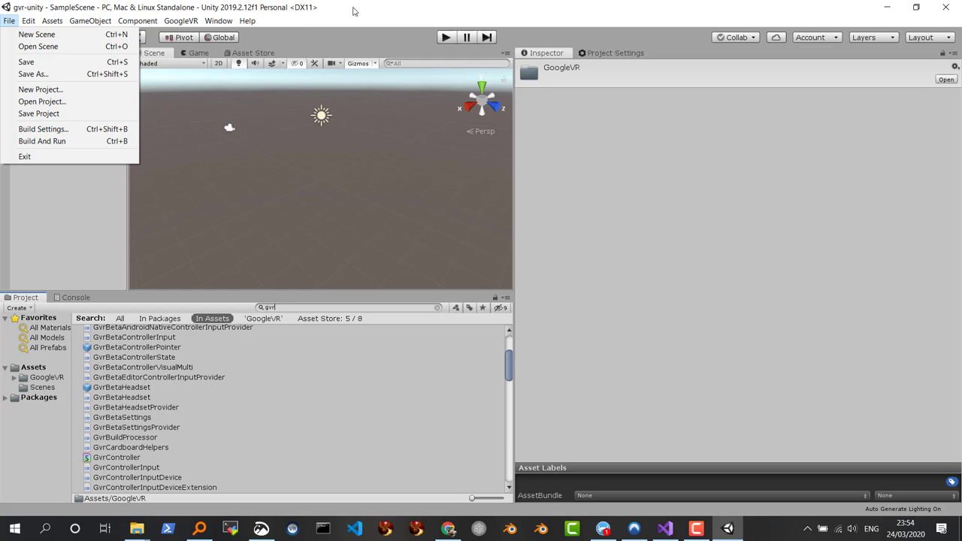
pyautogui.press('Escape')
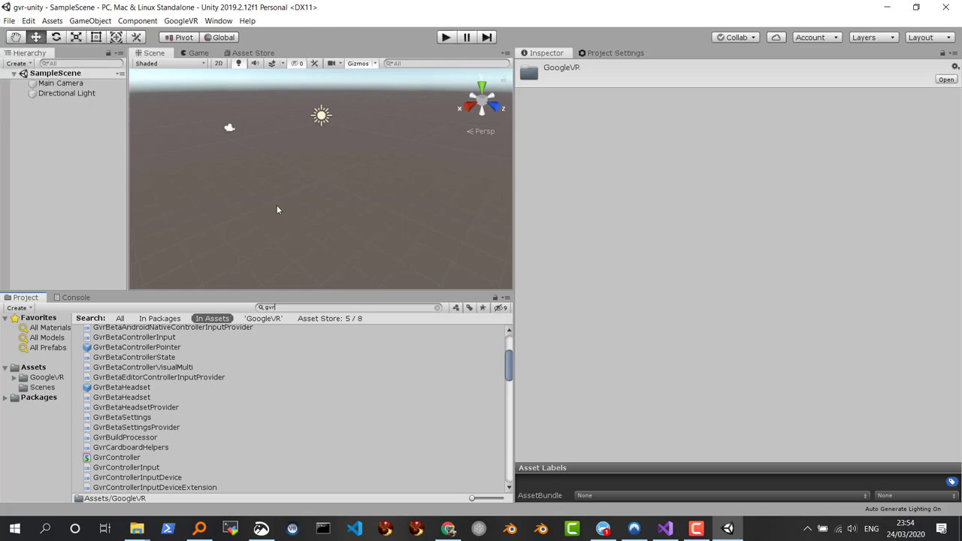